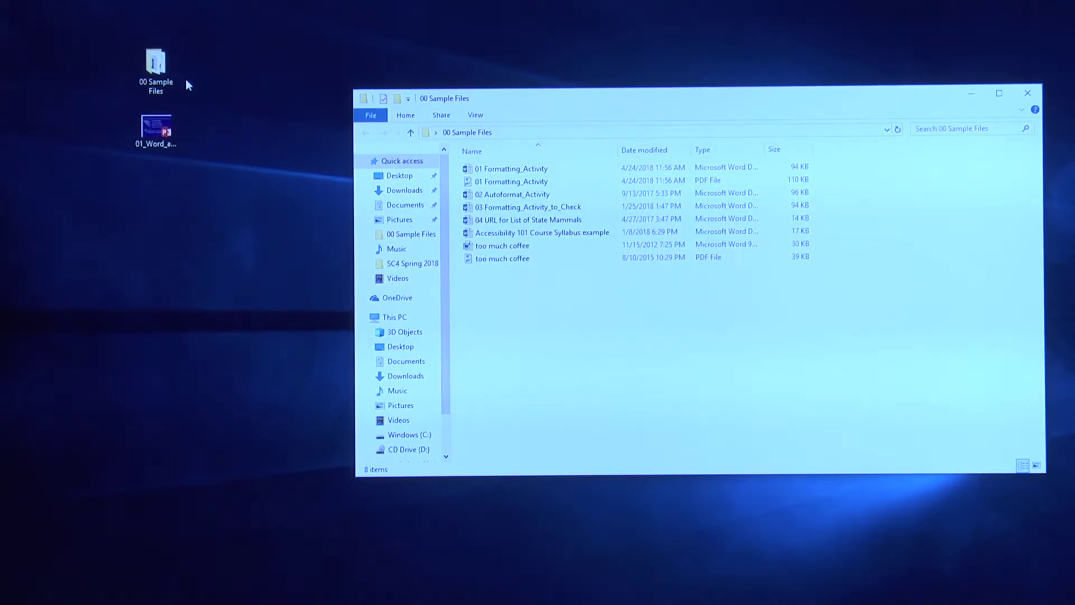
Step: Look over the 04 URL for List of State Mammals and 01 Formatting_Activity documents and close both
{"action": "double_click", "coordinate": [518, 220]}
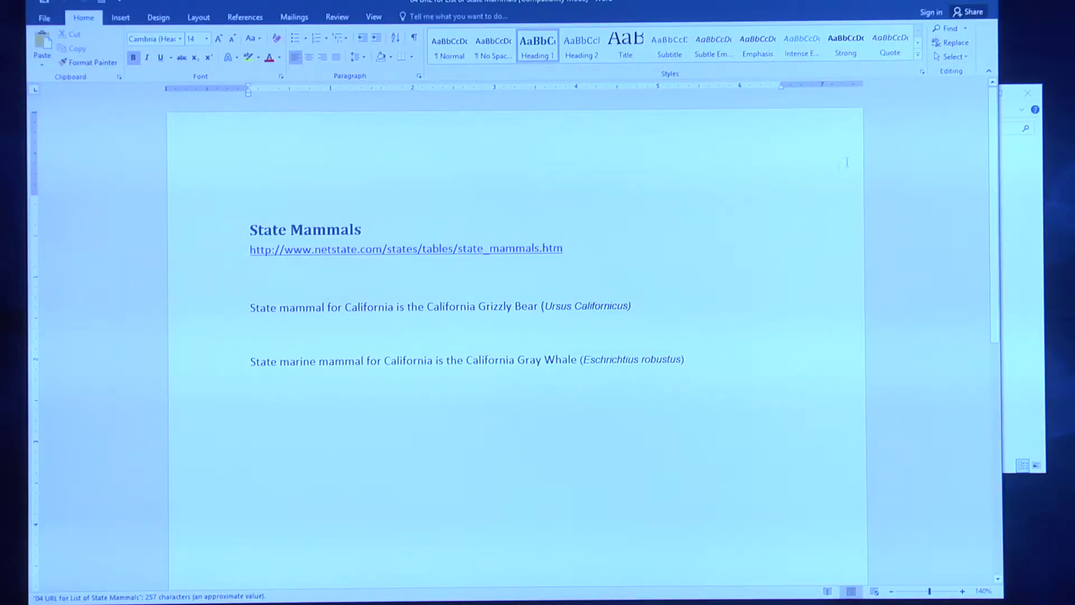
{"action": "left_click", "coordinate": [1025, 188]}
{"action": "left_click", "coordinate": [523, 173]}
{"action": "double_click", "coordinate": [523, 174]}
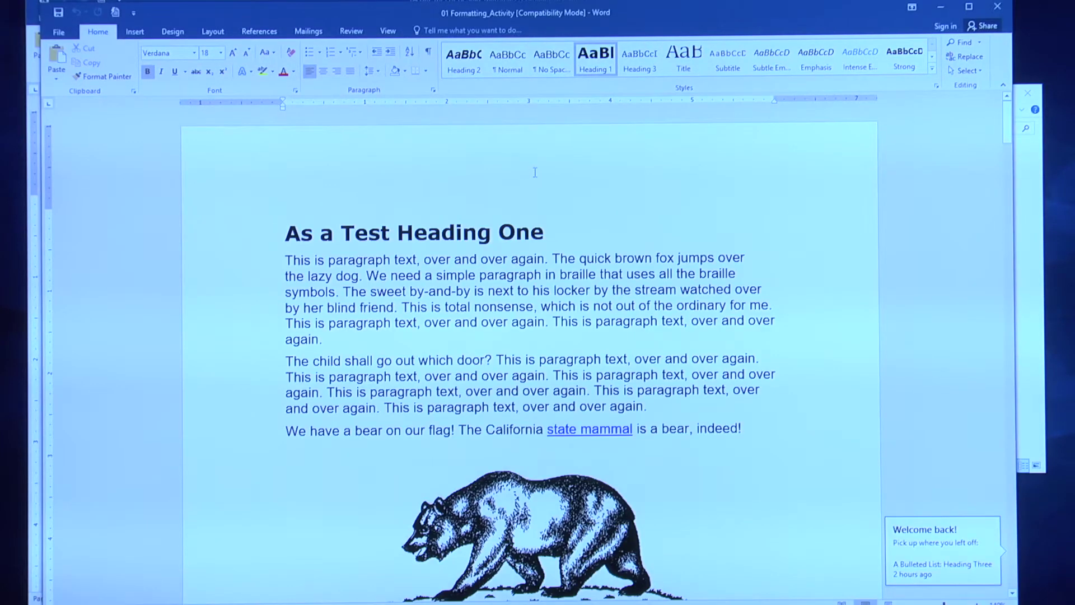
{"action": "left_click", "coordinate": [997, 6]}
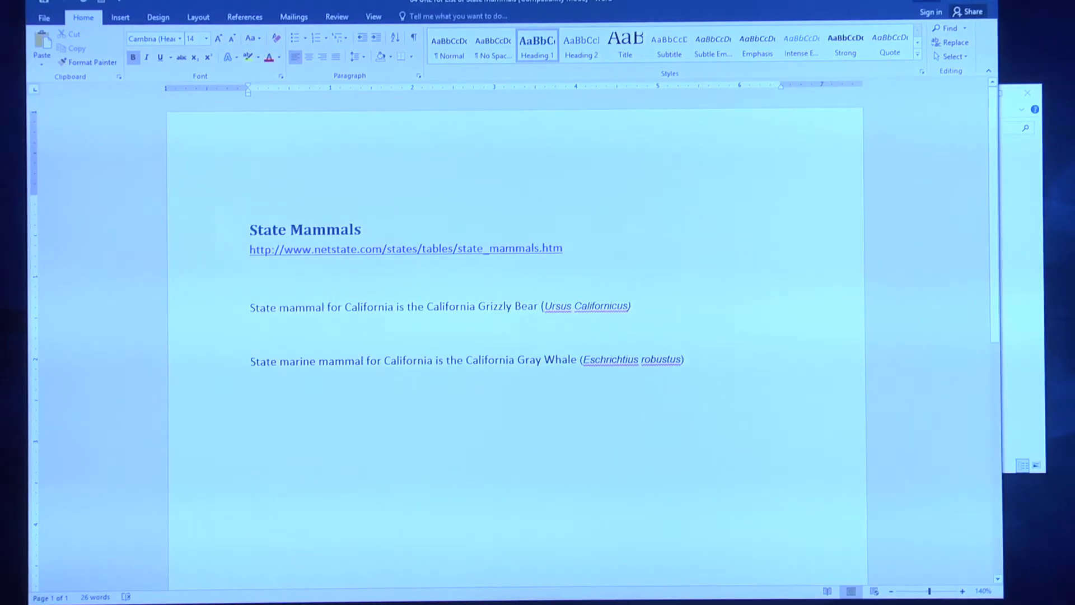
{"action": "left_click", "coordinate": [997, 5]}
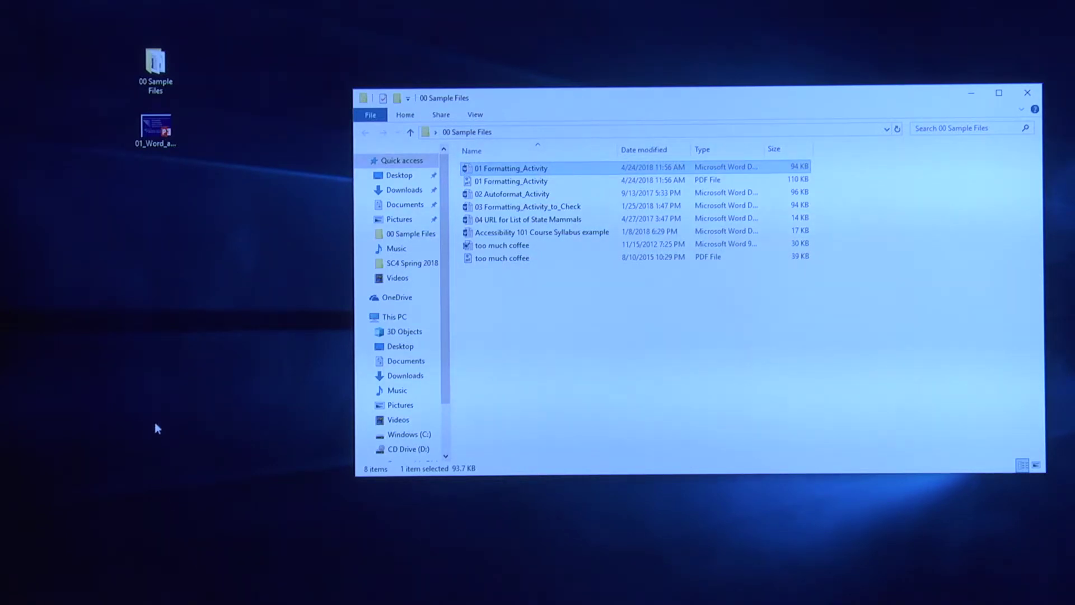
Step: Open the 04 URL for List of State Mammals document and select the web address line under the State Mammals heading
{"action": "double_click", "coordinate": [498, 219]}
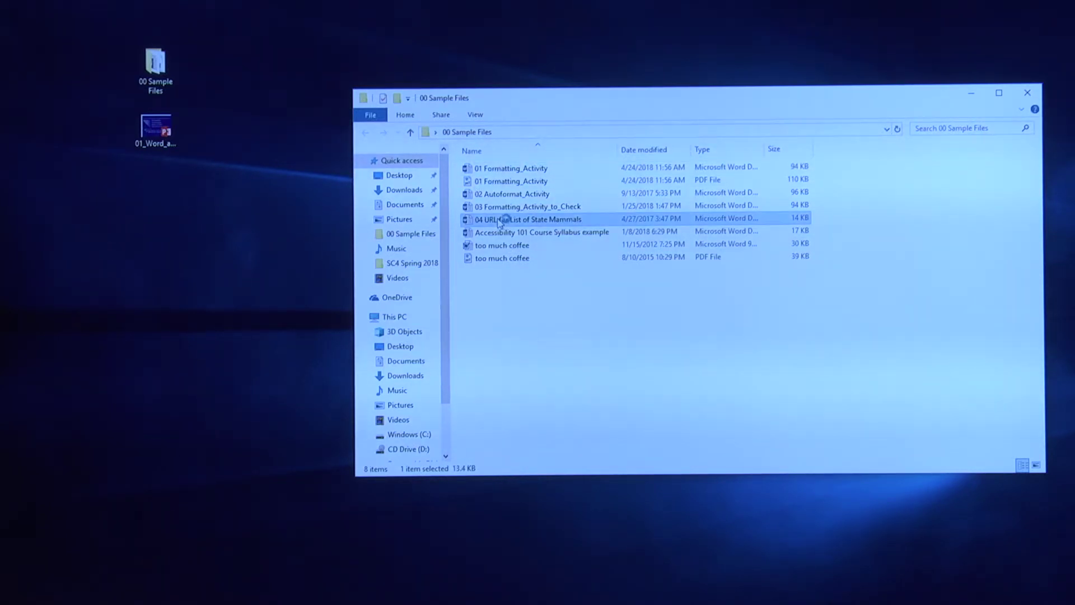
{"action": "left_click", "coordinate": [217, 254]}
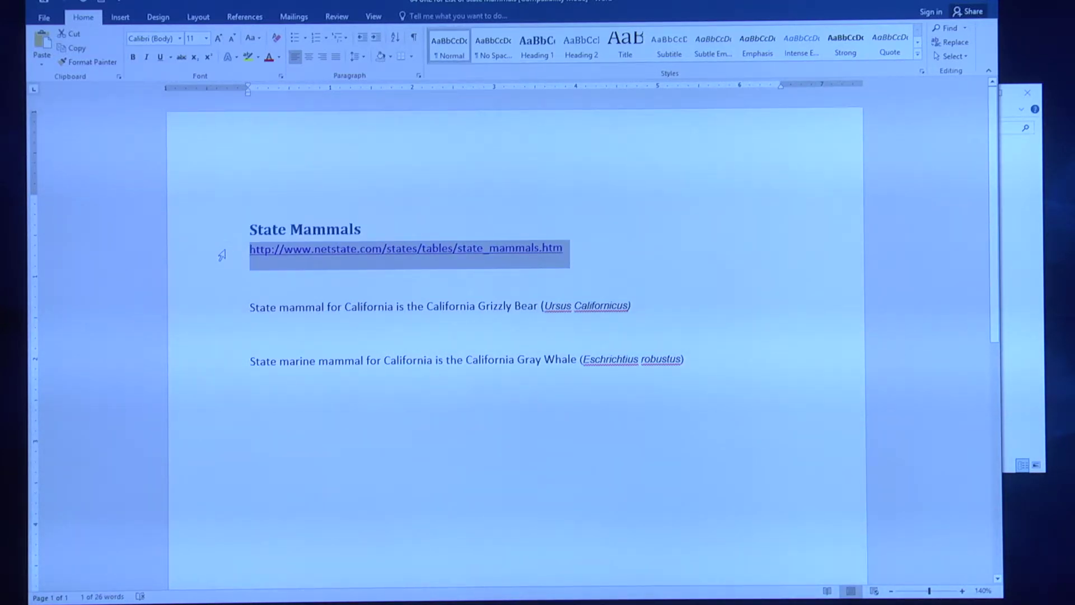
Step: Bring the 00 Sample Files window forward, switch it to Removable Disk (E:) and close the open Word document
{"action": "left_click", "coordinate": [1018, 167]}
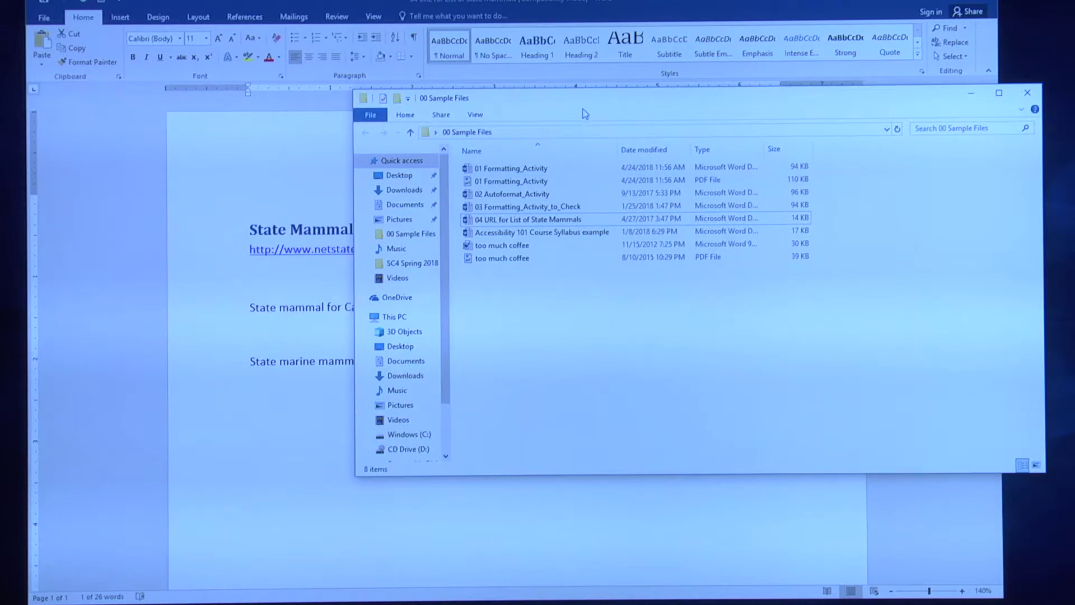
{"action": "left_click_drag", "start_coordinate": [583, 103], "coordinate": [226, 16]}
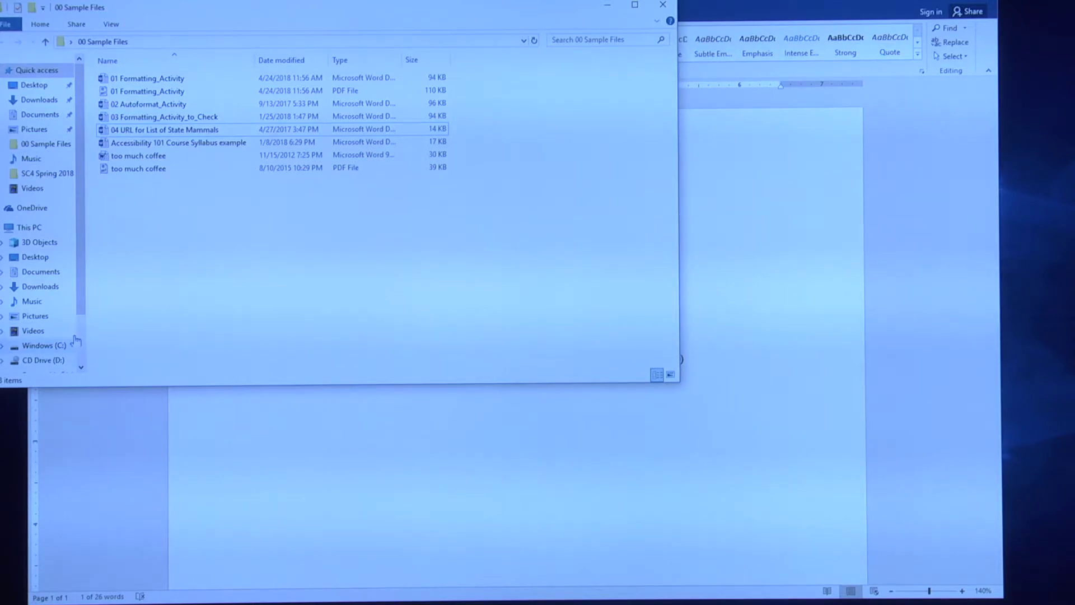
{"action": "scroll", "coordinate": [51, 356], "scroll_direction": "down", "scroll_amount": 2}
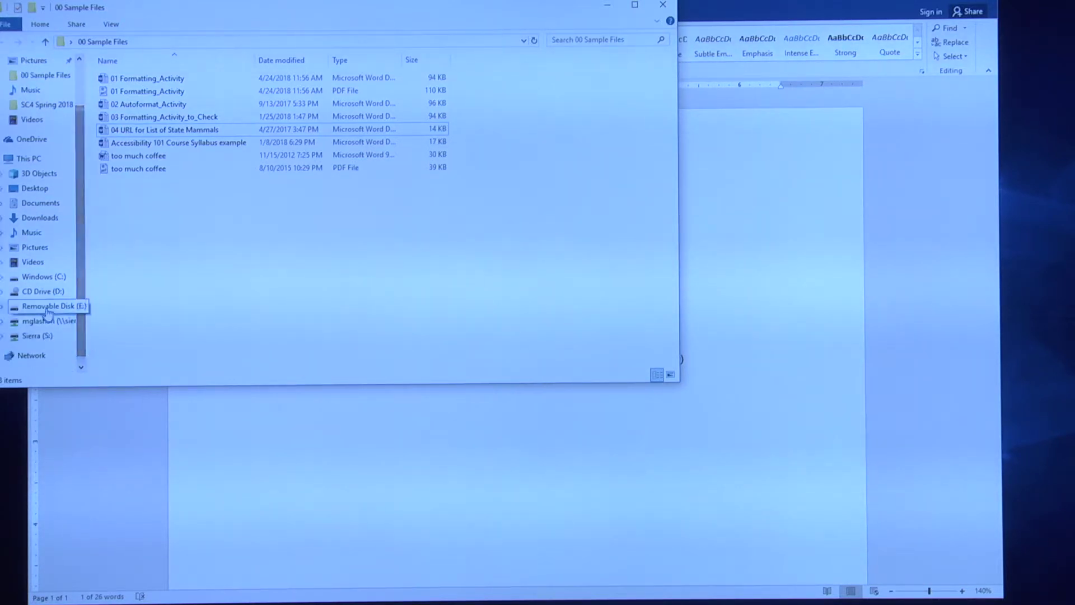
{"action": "left_click", "coordinate": [47, 309]}
{"action": "right_click", "coordinate": [321, 602]}
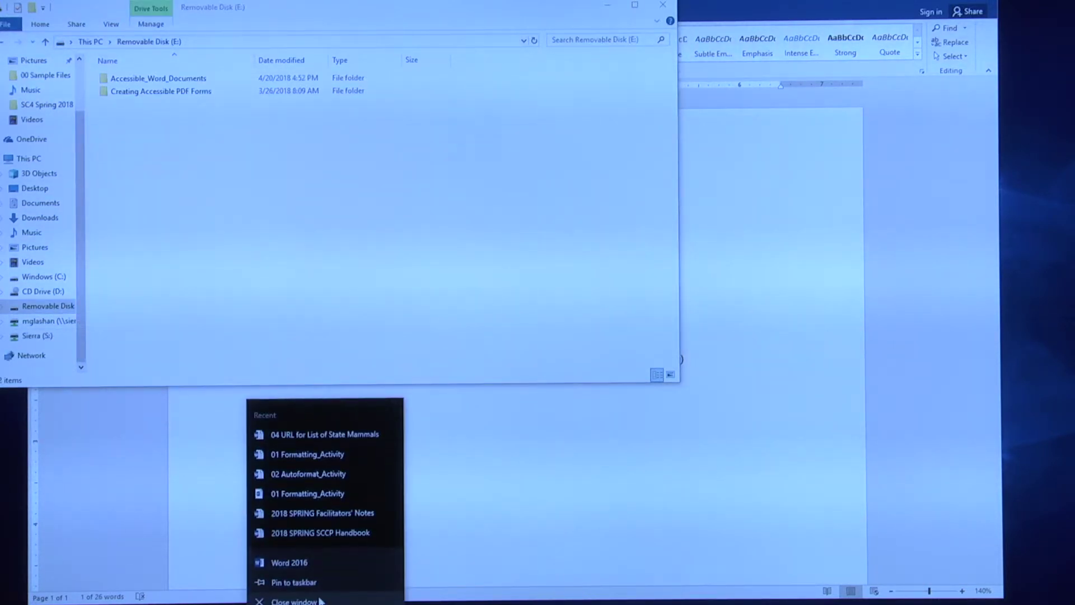
{"action": "left_click", "coordinate": [321, 600]}
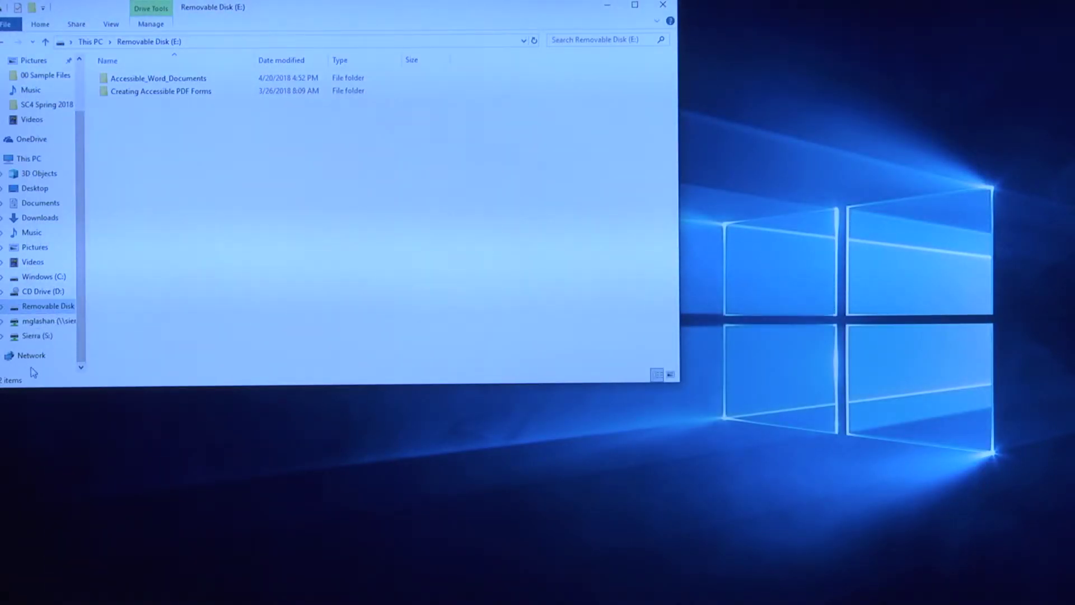
Step: Browse Removable Disk (E:) and its Accessible_Word_Documents folder for the original activity files, and close the window
{"action": "left_click", "coordinate": [58, 309]}
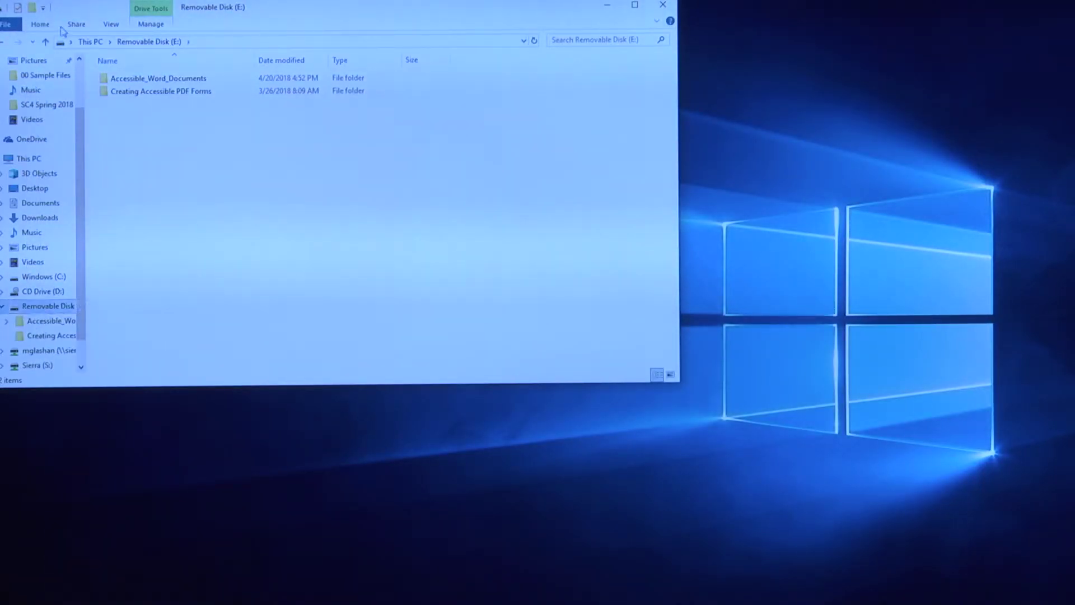
{"action": "left_click", "coordinate": [54, 321]}
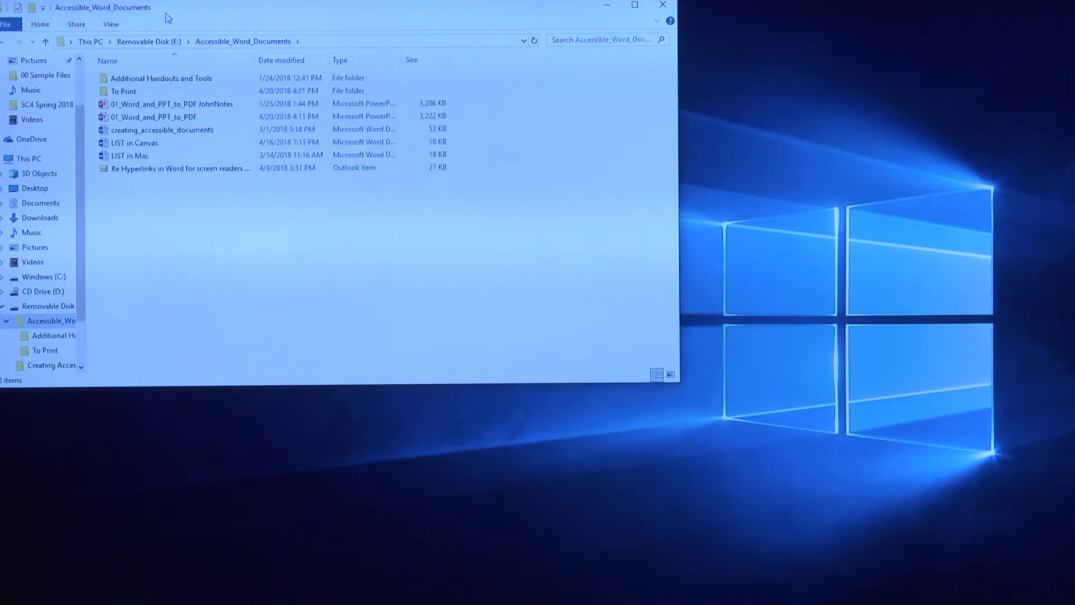
{"action": "left_click_drag", "start_coordinate": [167, 18], "coordinate": [420, 17]}
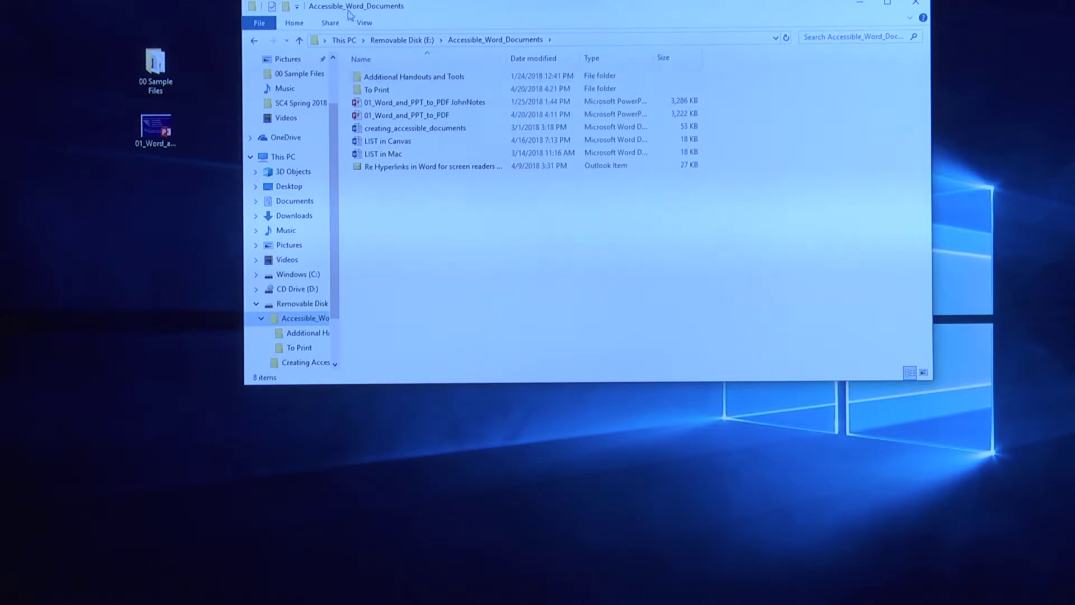
{"action": "left_click", "coordinate": [299, 40]}
{"action": "left_click", "coordinate": [300, 41]}
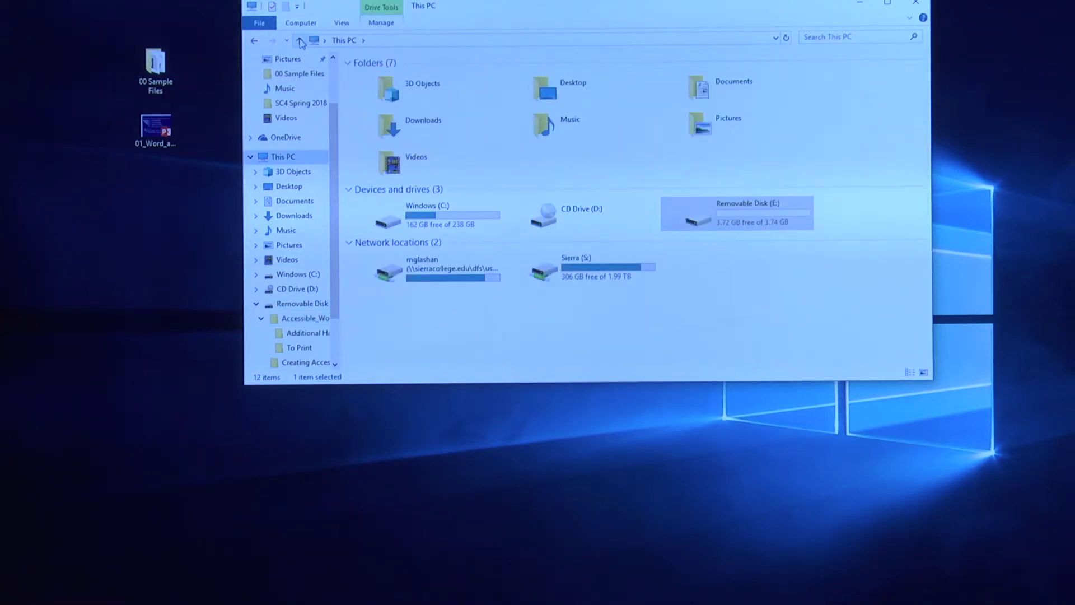
{"action": "double_click", "coordinate": [703, 211]}
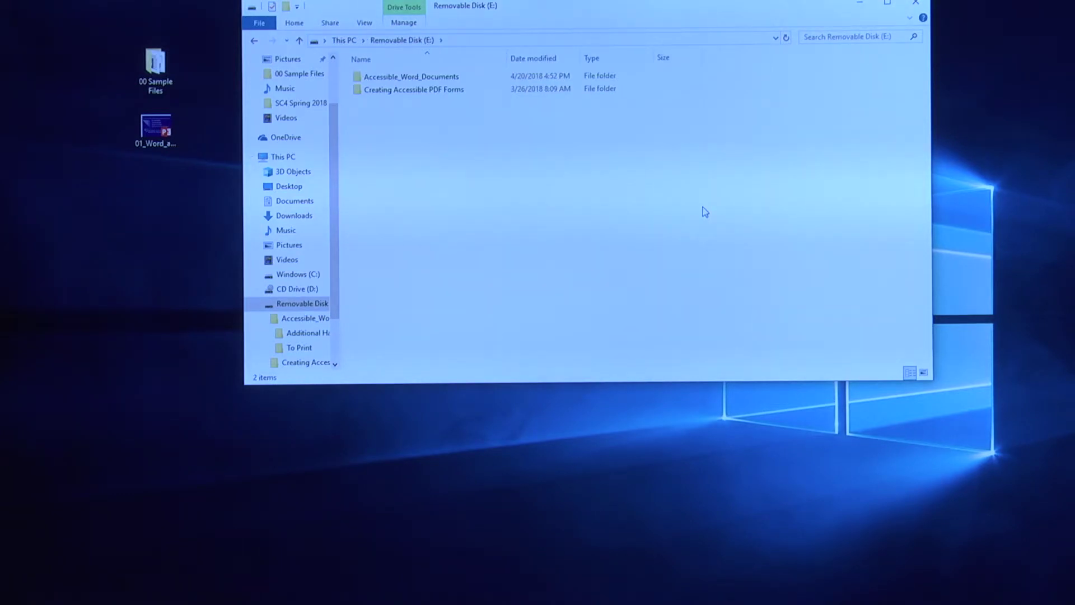
{"action": "left_click_drag", "start_coordinate": [335, 301], "coordinate": [350, 340]}
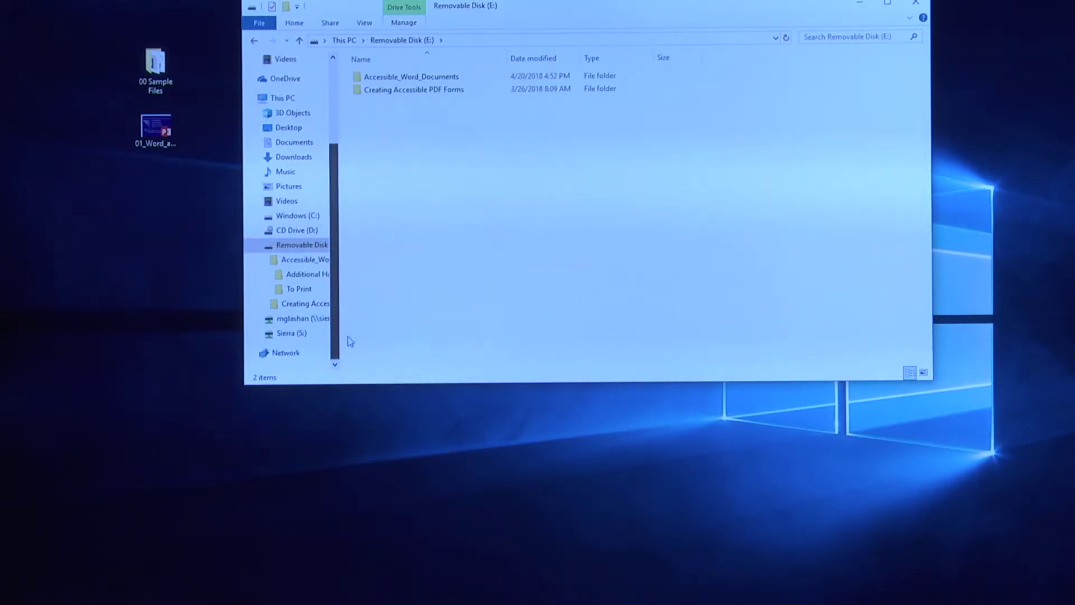
{"action": "double_click", "coordinate": [399, 79]}
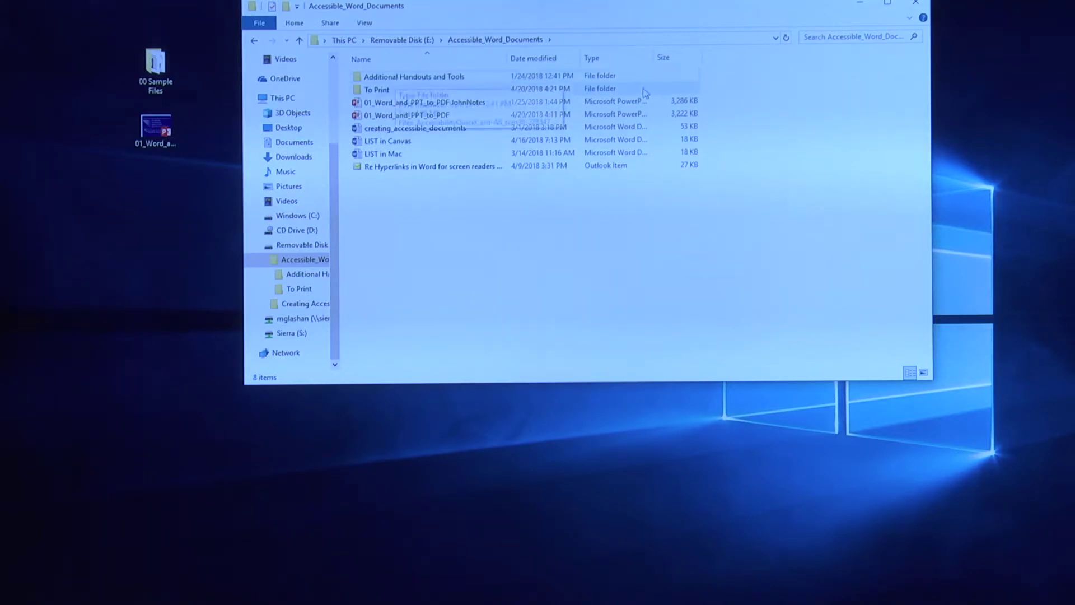
{"action": "left_click", "coordinate": [917, 4]}
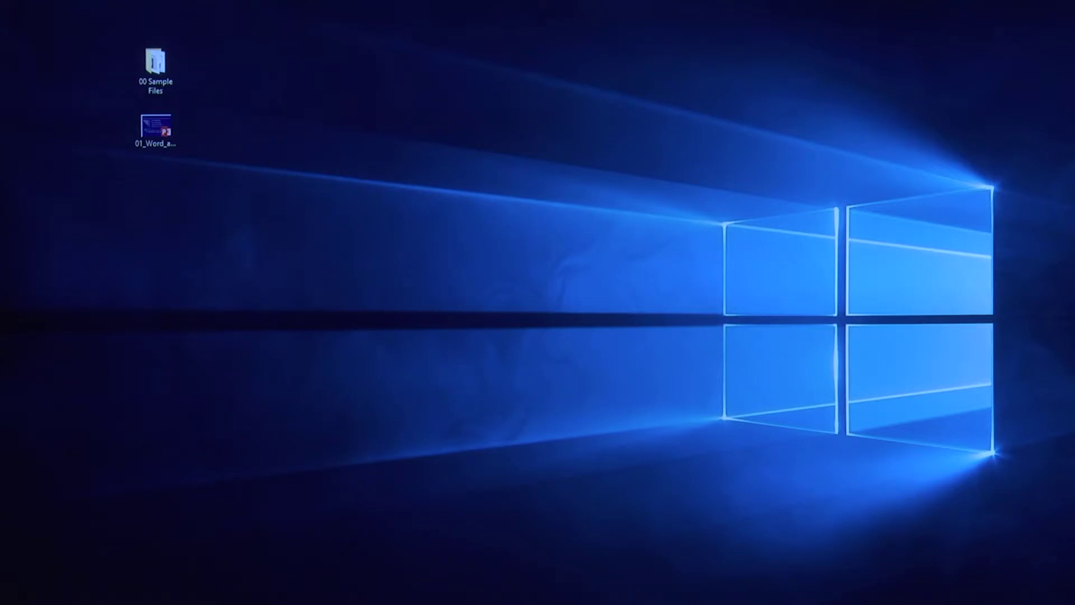
Step: Open a new file explorer window and go to the Word folder inside 00 Sample Files on Removable Disk (E:)
{"action": "key", "text": "super+e"}
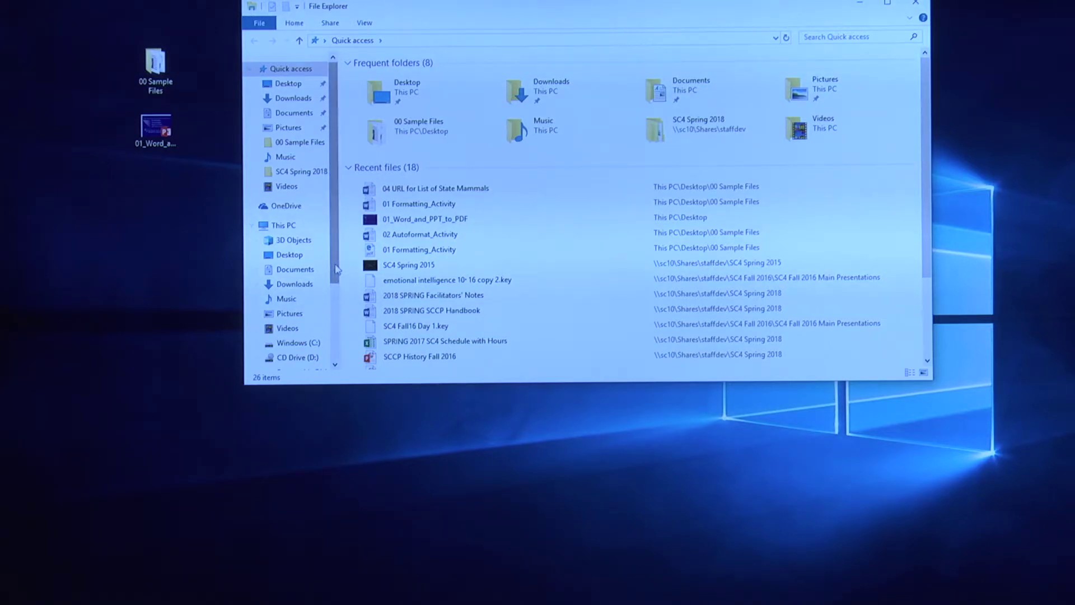
{"action": "scroll", "coordinate": [339, 327], "scroll_direction": "down", "scroll_amount": 2}
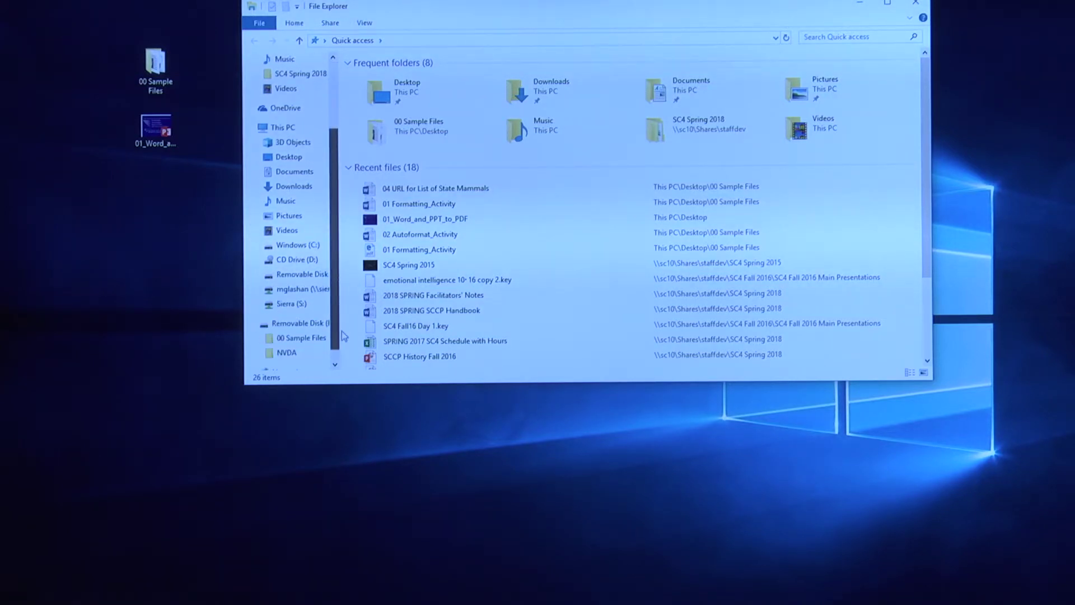
{"action": "left_click", "coordinate": [302, 274]}
{"action": "left_click", "coordinate": [385, 80]}
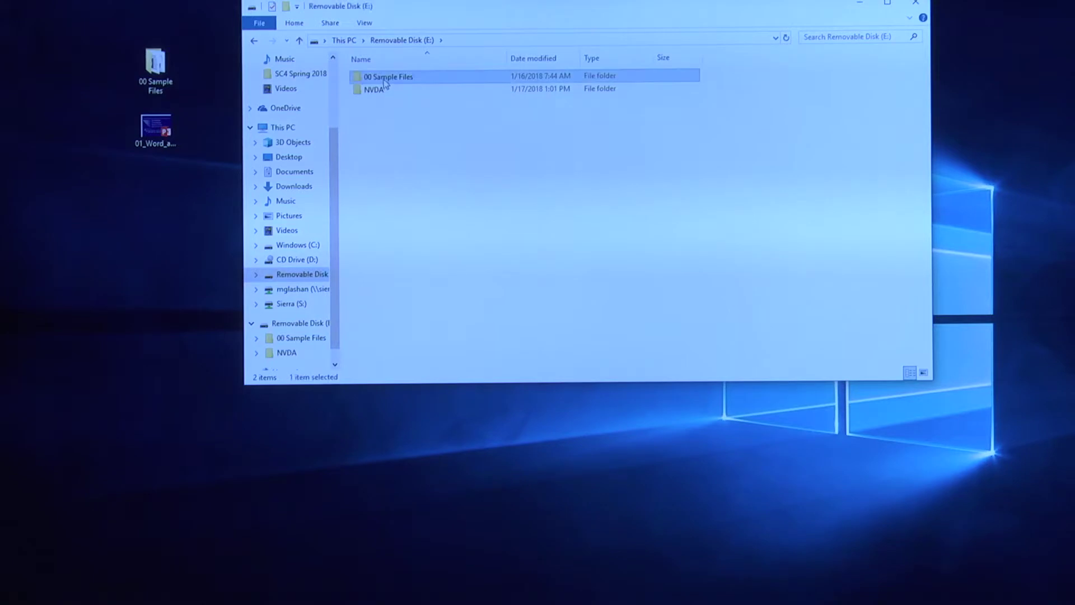
{"action": "double_click", "coordinate": [385, 78]}
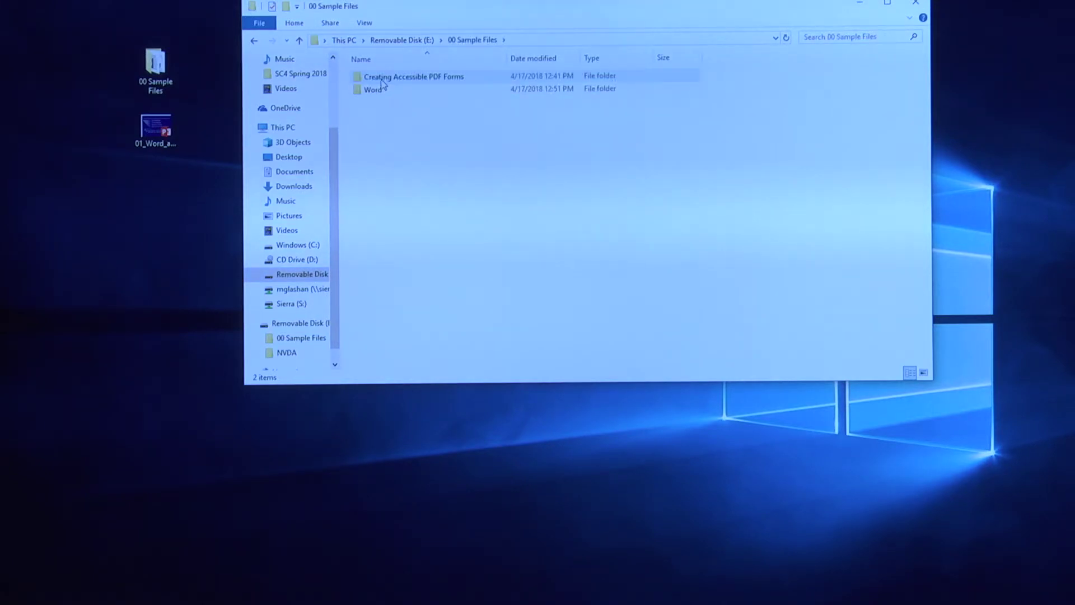
{"action": "double_click", "coordinate": [382, 79]}
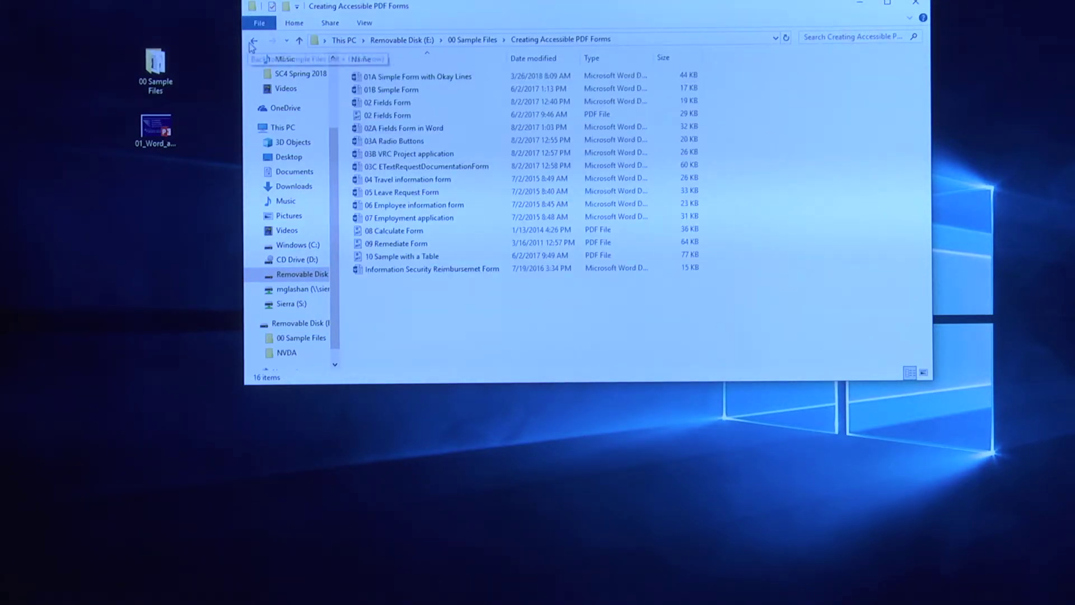
{"action": "left_click", "coordinate": [251, 45]}
{"action": "double_click", "coordinate": [371, 90]}
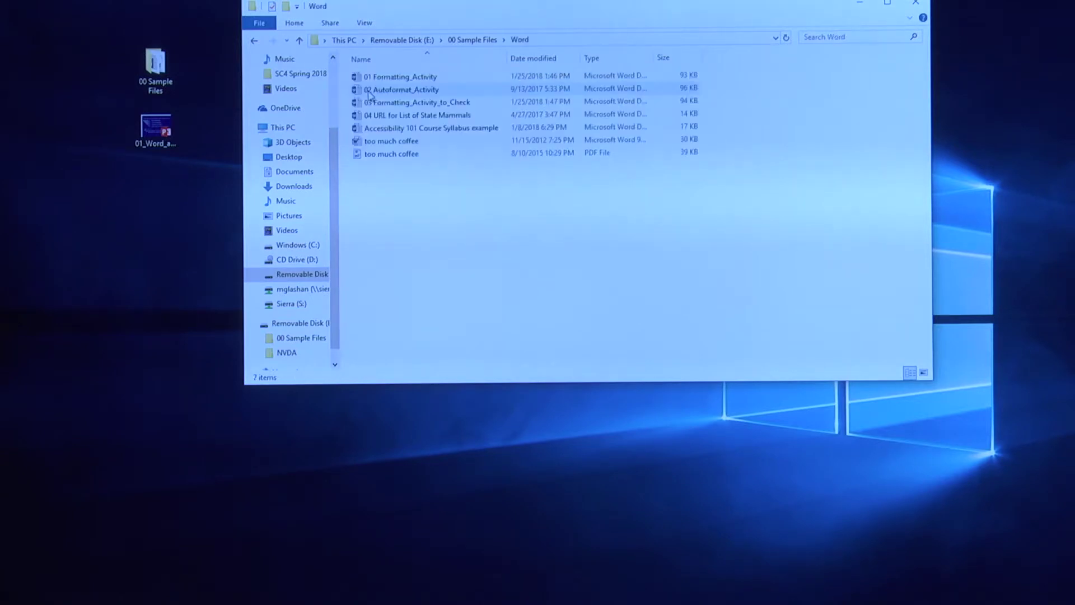
Step: Copy 01 Formatting_Activity and 02 Autoformat_Activity from the removable disk's Word folder to the desktop
{"action": "left_click", "coordinate": [369, 81]}
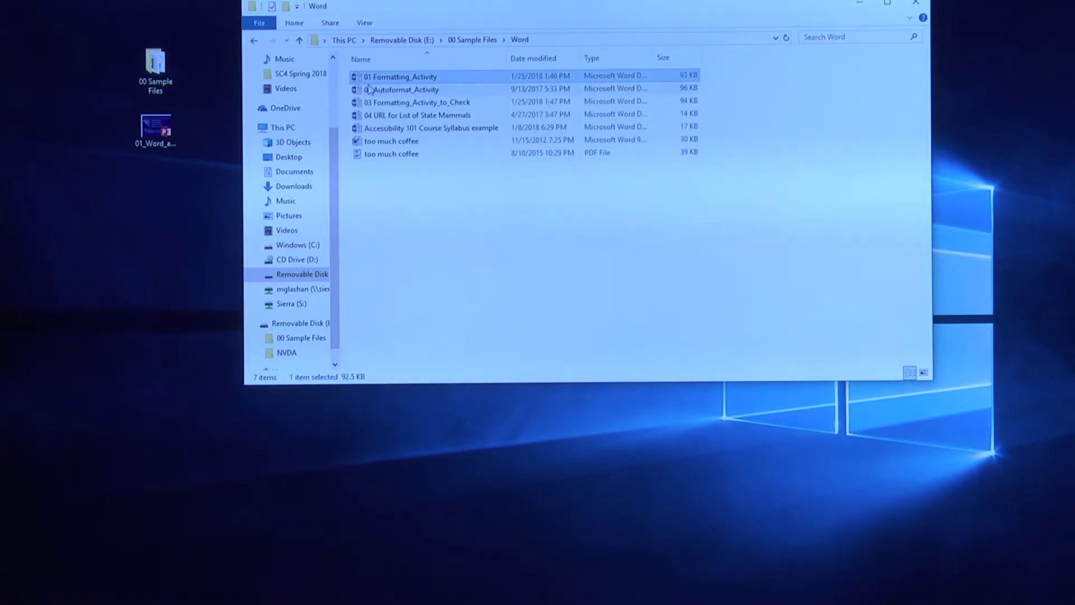
{"action": "left_click", "coordinate": [370, 91], "text": "ctrl"}
{"action": "left_click_drag", "start_coordinate": [369, 91], "coordinate": [173, 84]}
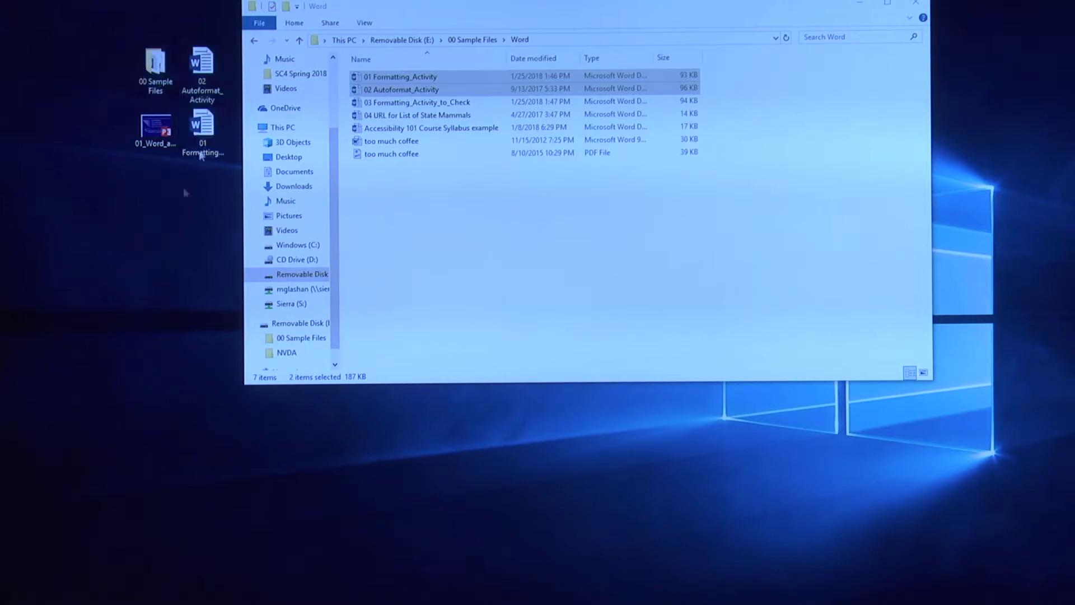
Step: Move both copied activity documents from the desktop into its 00 Sample Files folder, replacing the existing versions
{"action": "left_click_drag", "start_coordinate": [203, 128], "coordinate": [151, 58]}
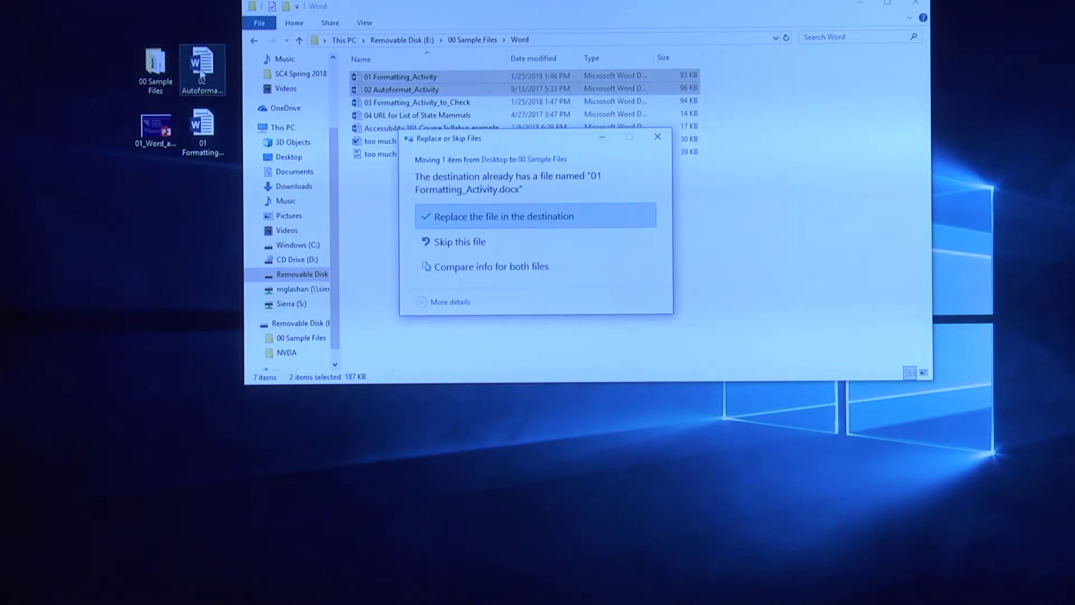
{"action": "left_click", "coordinate": [486, 217]}
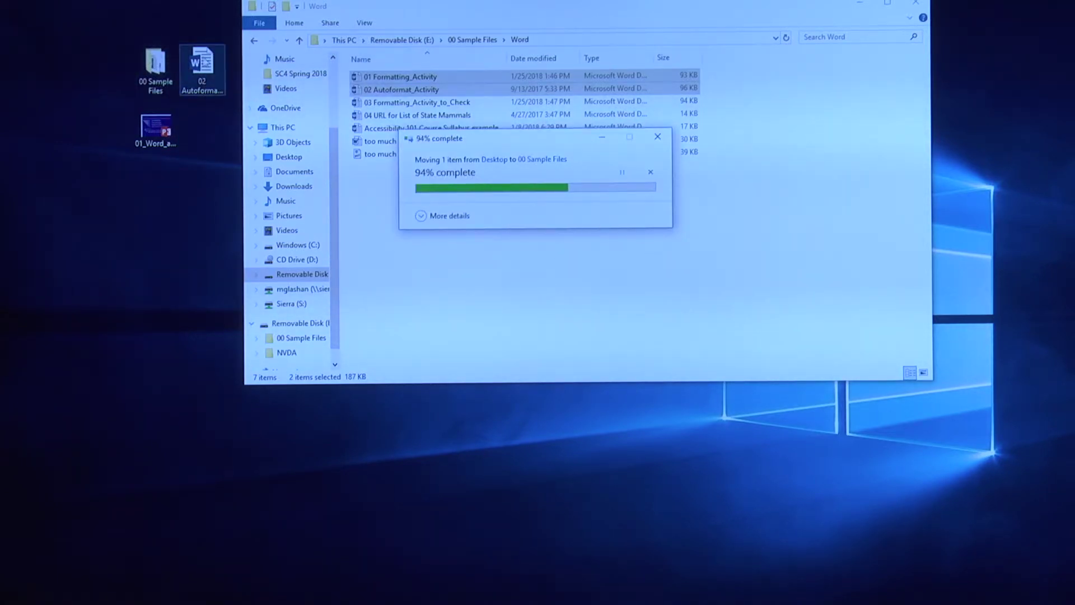
{"action": "left_click", "coordinate": [190, 72]}
{"action": "left_click_drag", "start_coordinate": [187, 71], "coordinate": [156, 64]}
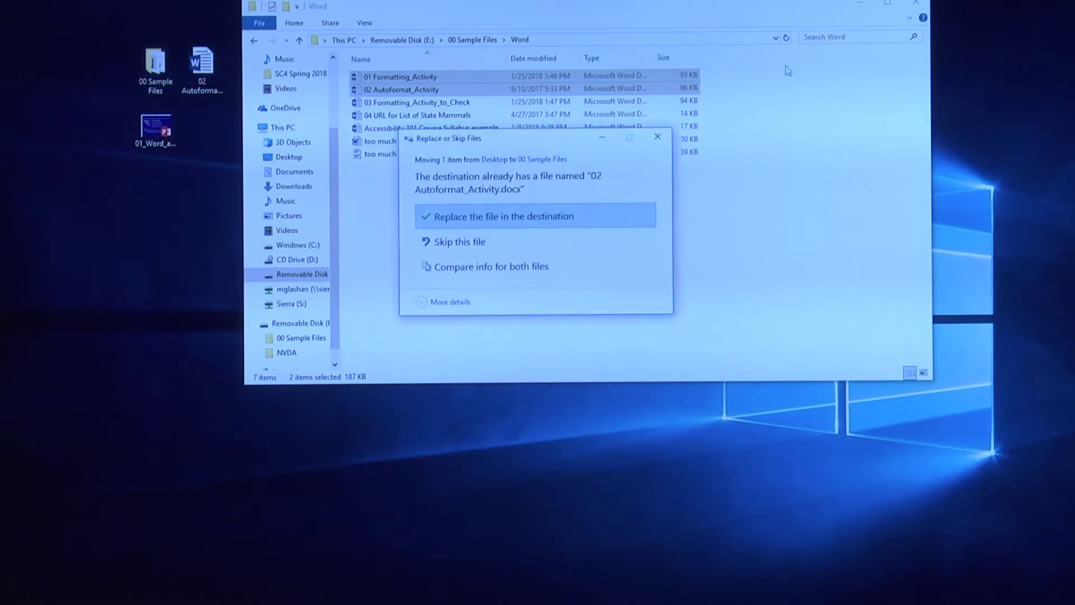
{"action": "left_click", "coordinate": [594, 222]}
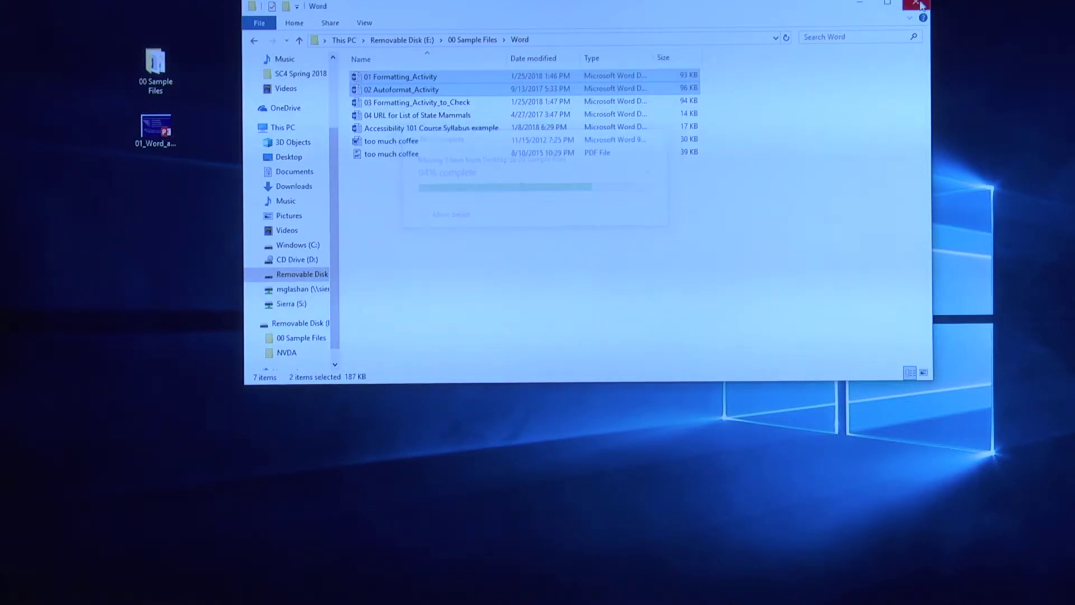
Step: Close the removable disk window and open the 01 Formatting_Activity Word document from the desktop's 00 Sample Files folder
{"action": "left_click", "coordinate": [916, 3]}
{"action": "double_click", "coordinate": [164, 66]}
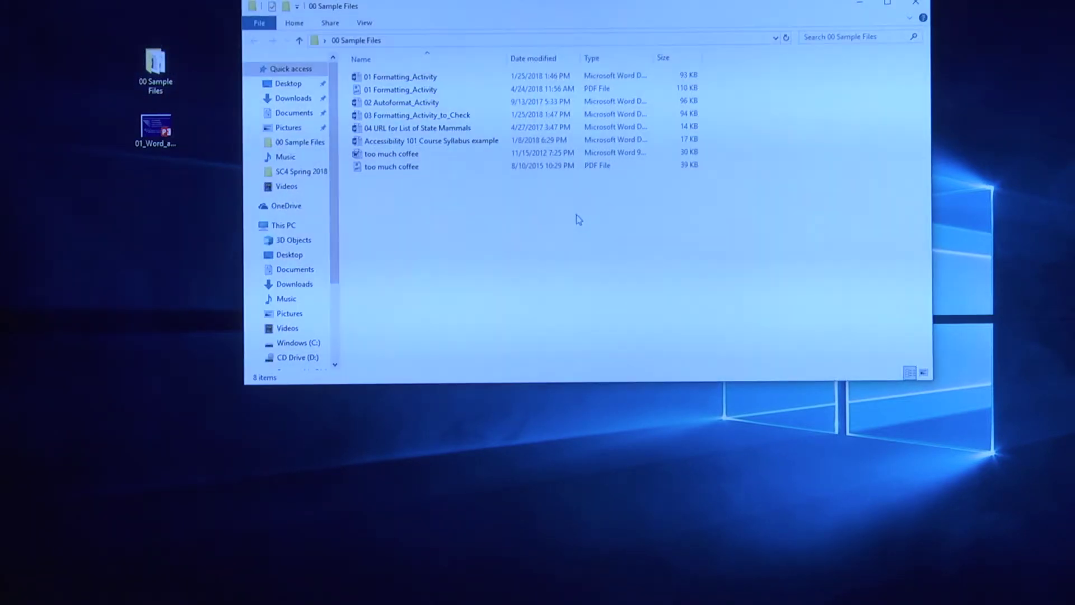
{"action": "double_click", "coordinate": [438, 79]}
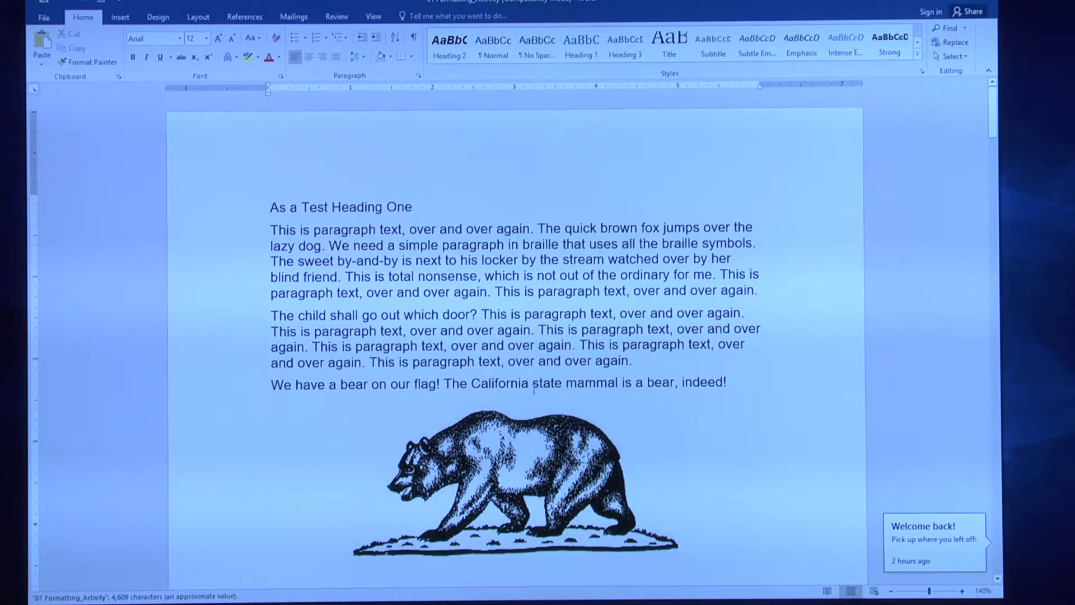
{"action": "left_click_drag", "start_coordinate": [534, 386], "coordinate": [600, 386]}
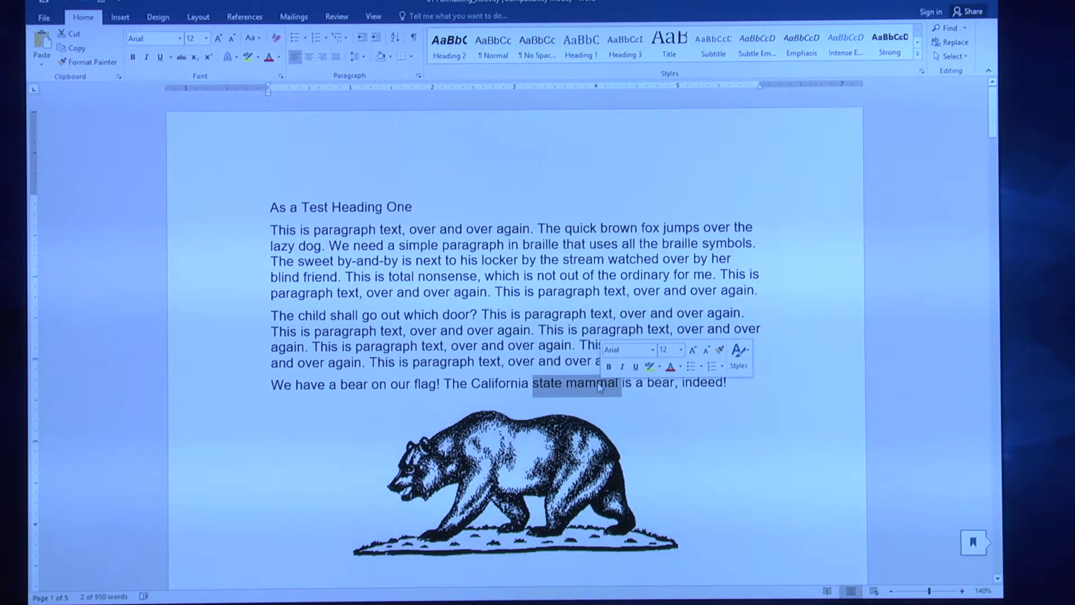
{"action": "left_click", "coordinate": [599, 386]}
{"action": "right_click", "coordinate": [599, 385]}
{"action": "key", "text": "Escape"}
{"action": "left_click_drag", "start_coordinate": [533, 375], "coordinate": [616, 375]}
{"action": "right_click", "coordinate": [601, 376]}
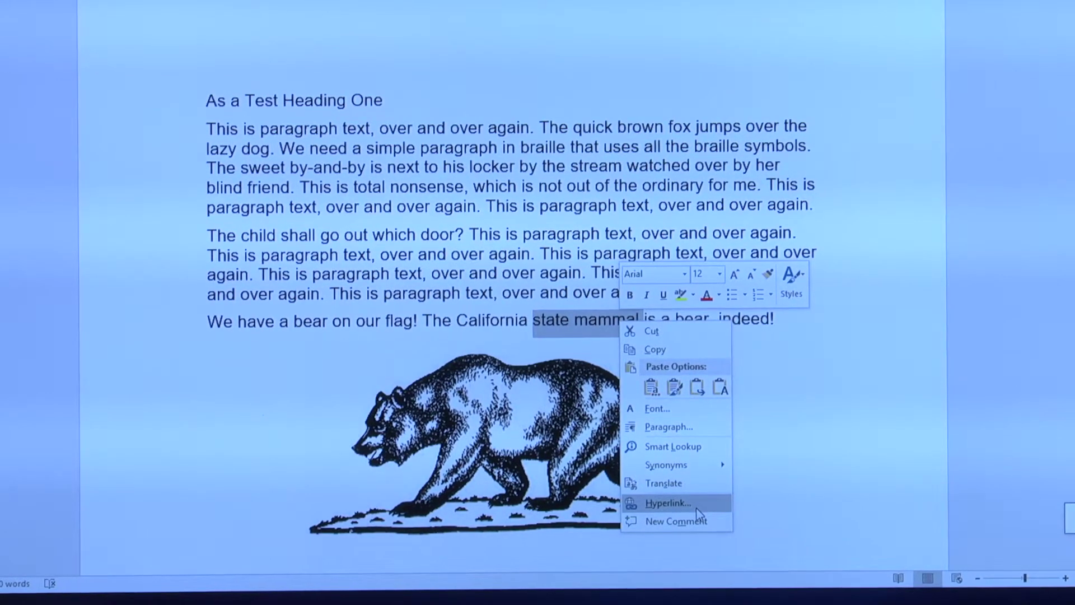
{"action": "left_click", "coordinate": [698, 507]}
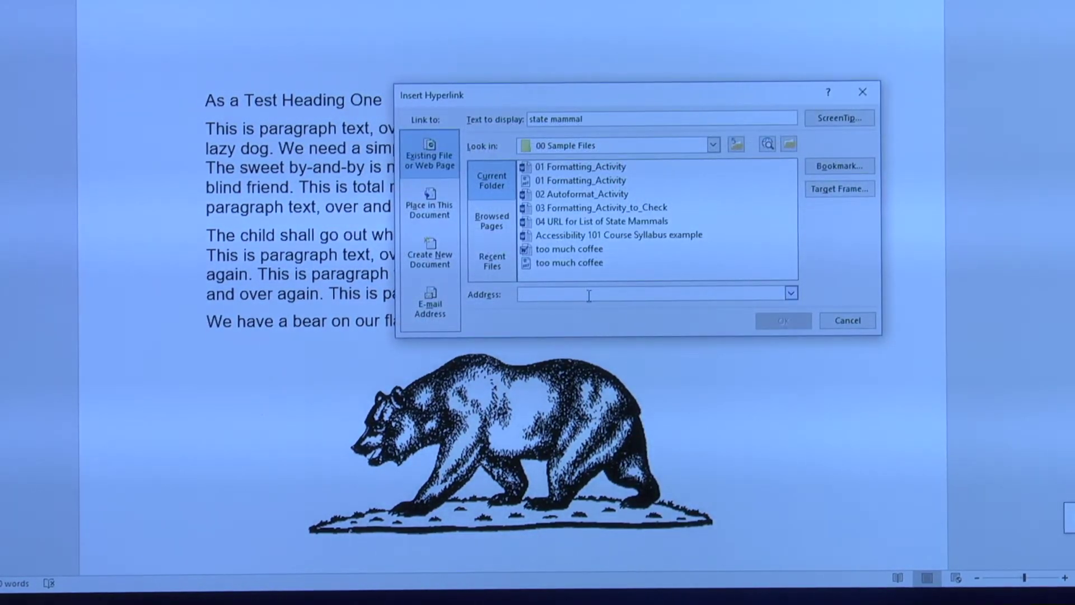
{"action": "left_click", "coordinate": [589, 294]}
{"action": "type", "text": "http://www.netstate.com/states/tables/state_mammals.htm"}
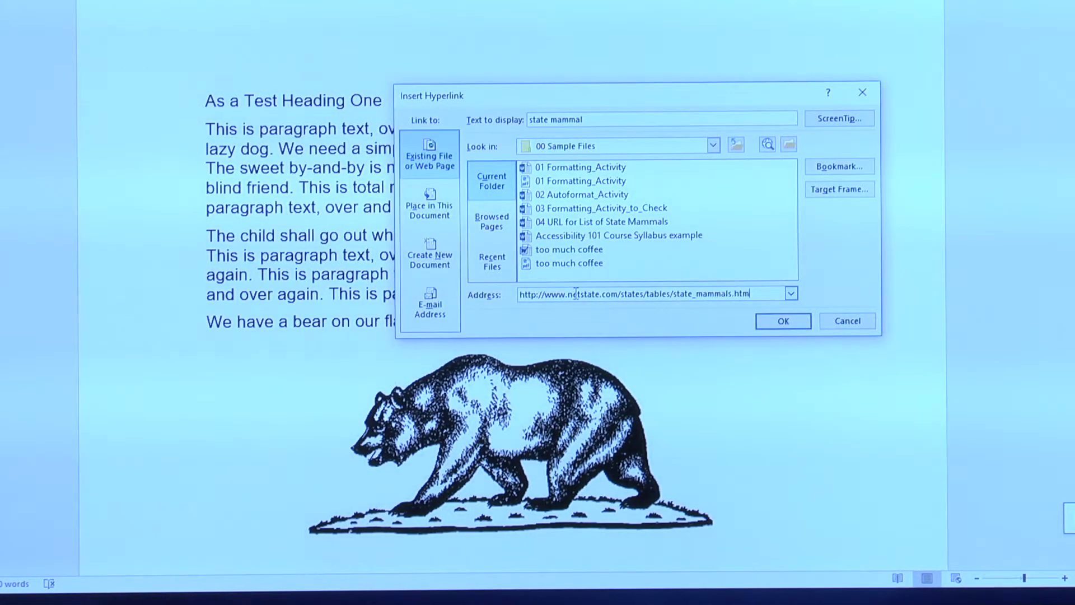
{"action": "left_click", "coordinate": [779, 321]}
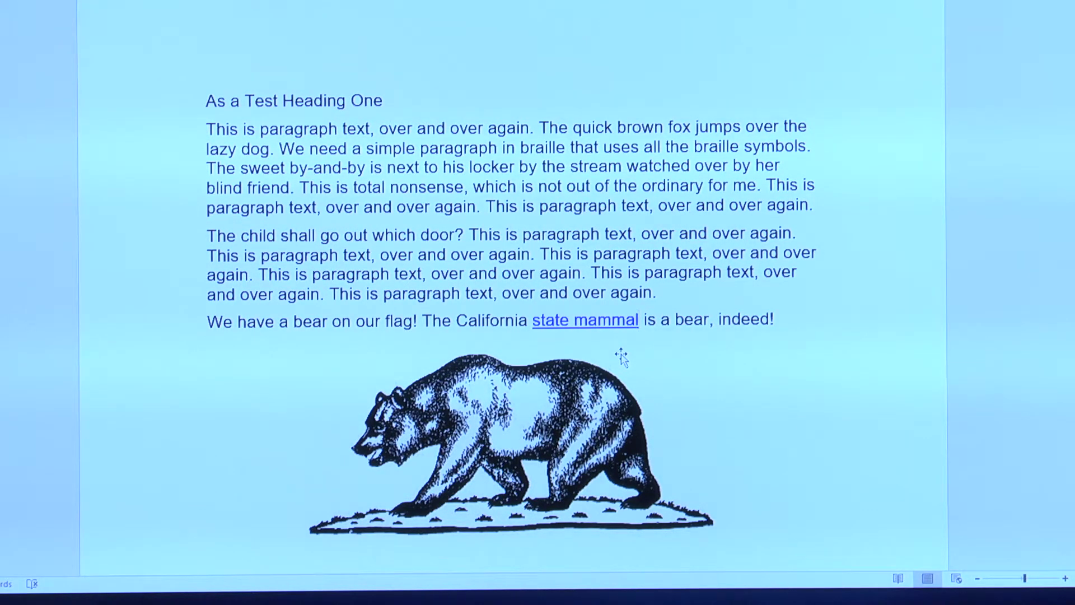
Step: Test the "state mammal" hyperlink by opening its web page, and close the browser to return to the document
{"action": "left_click", "coordinate": [587, 330], "text": "ctrl"}
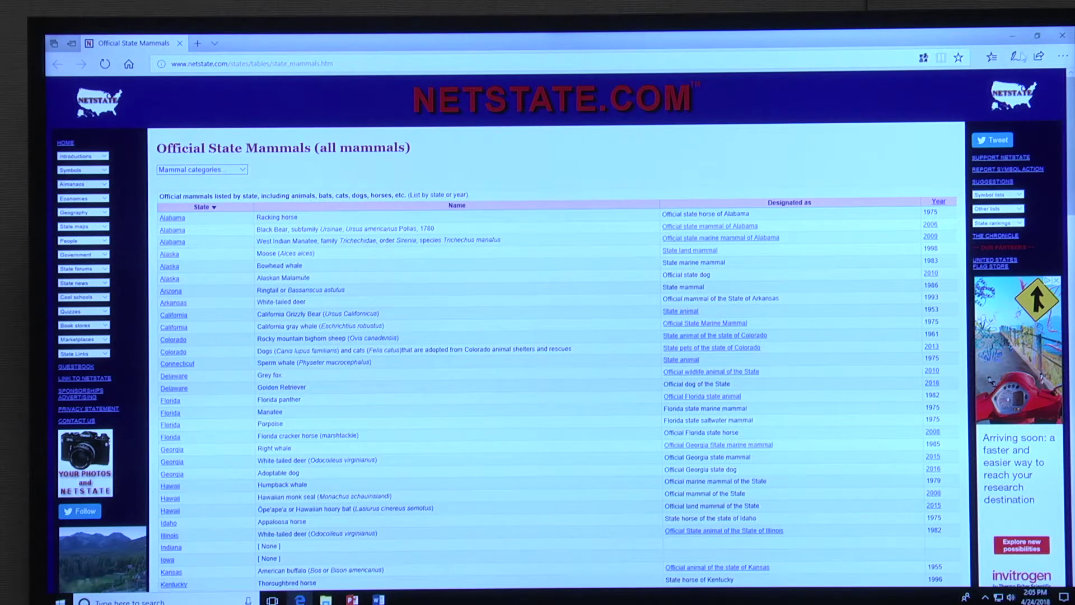
{"action": "left_click", "coordinate": [1059, 35]}
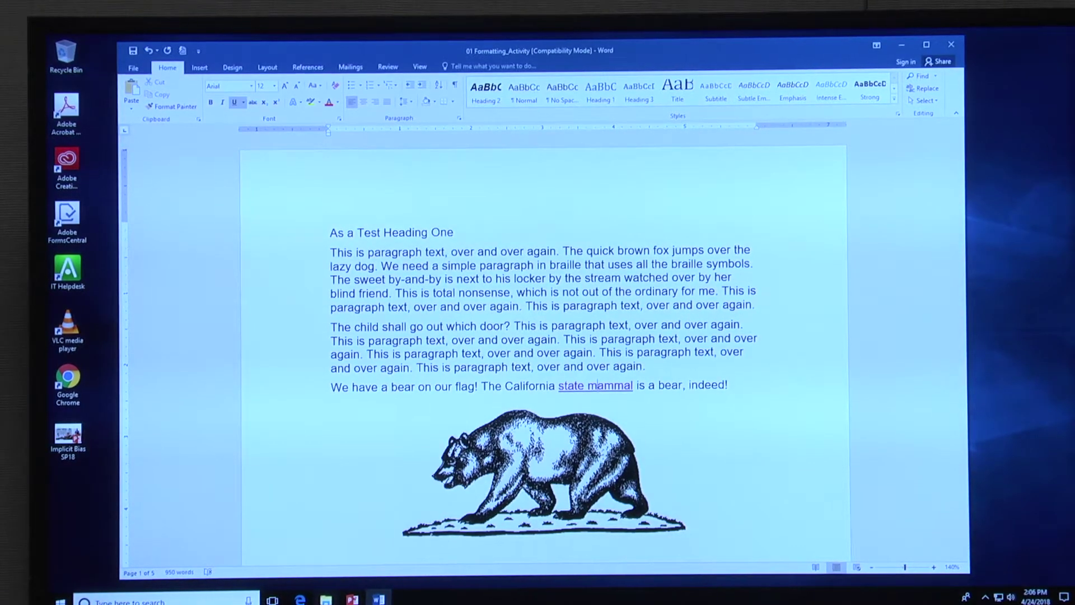
Step: Eject Removable Disk (E:) from the 00 Sample Files explorer window and close that window
{"action": "key", "text": "alt+Tab"}
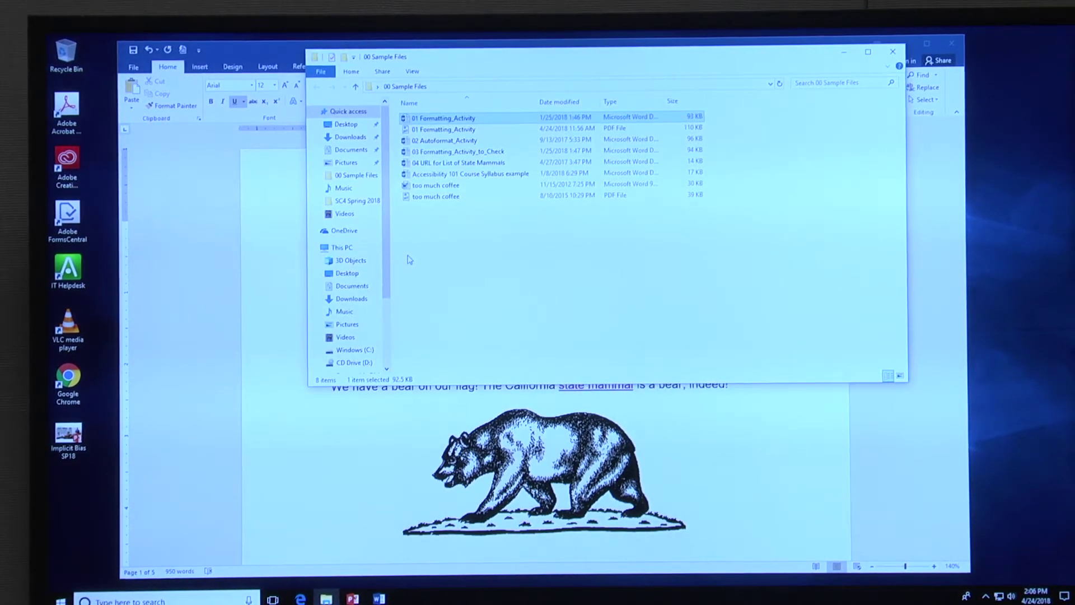
{"action": "left_click_drag", "start_coordinate": [386, 291], "coordinate": [399, 353]}
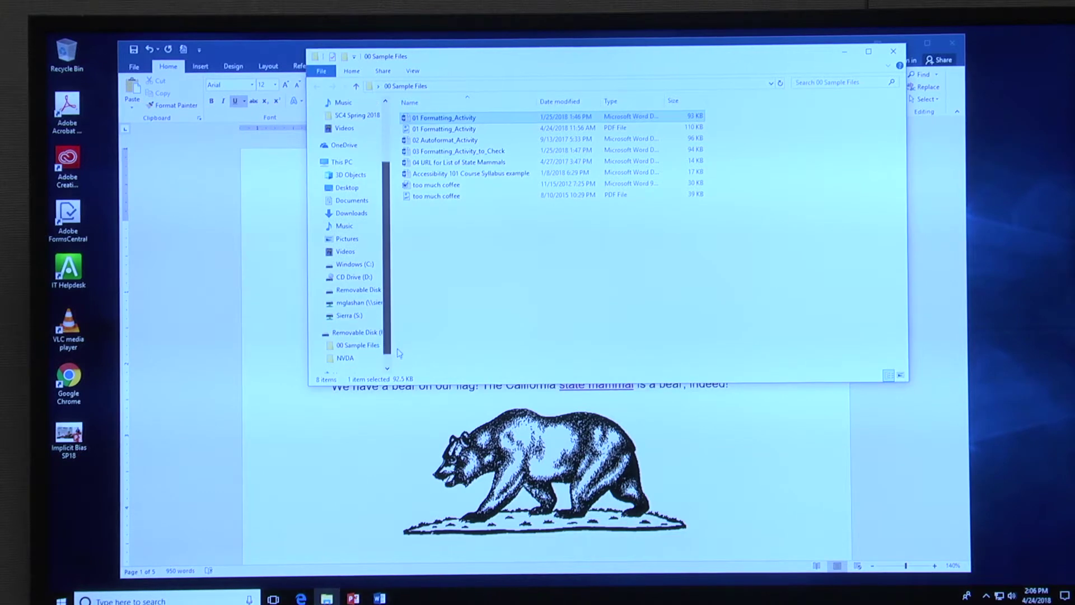
{"action": "right_click", "coordinate": [365, 334]}
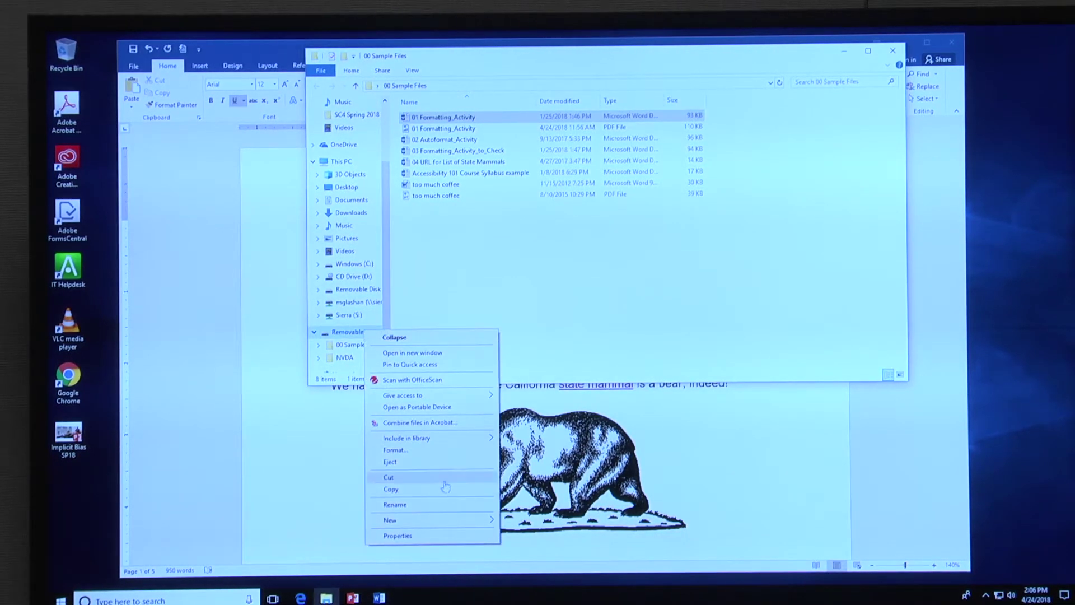
{"action": "left_click", "coordinate": [438, 463]}
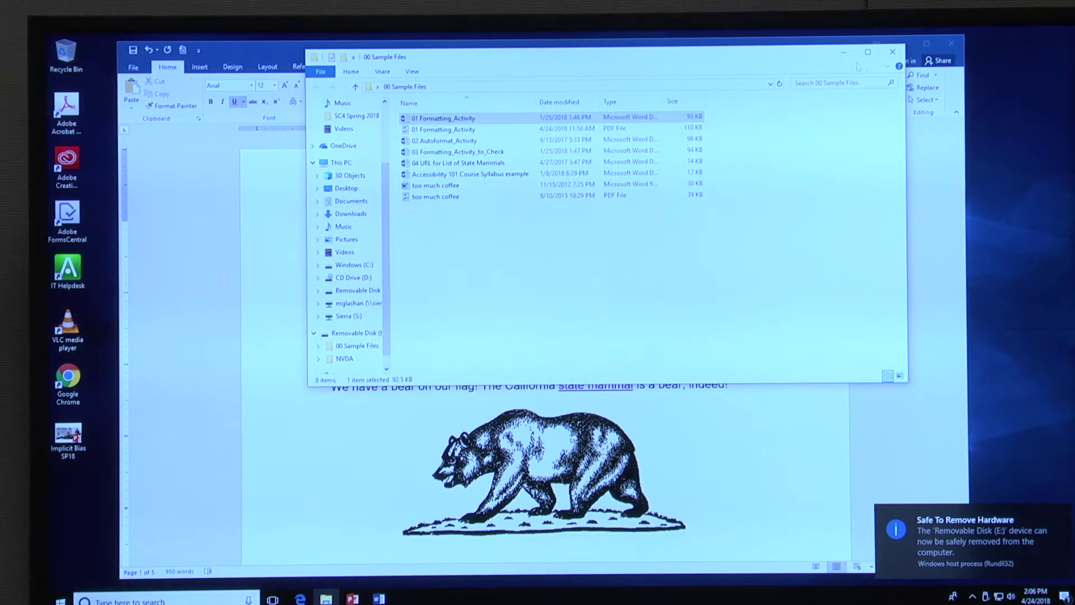
{"action": "left_click", "coordinate": [893, 53]}
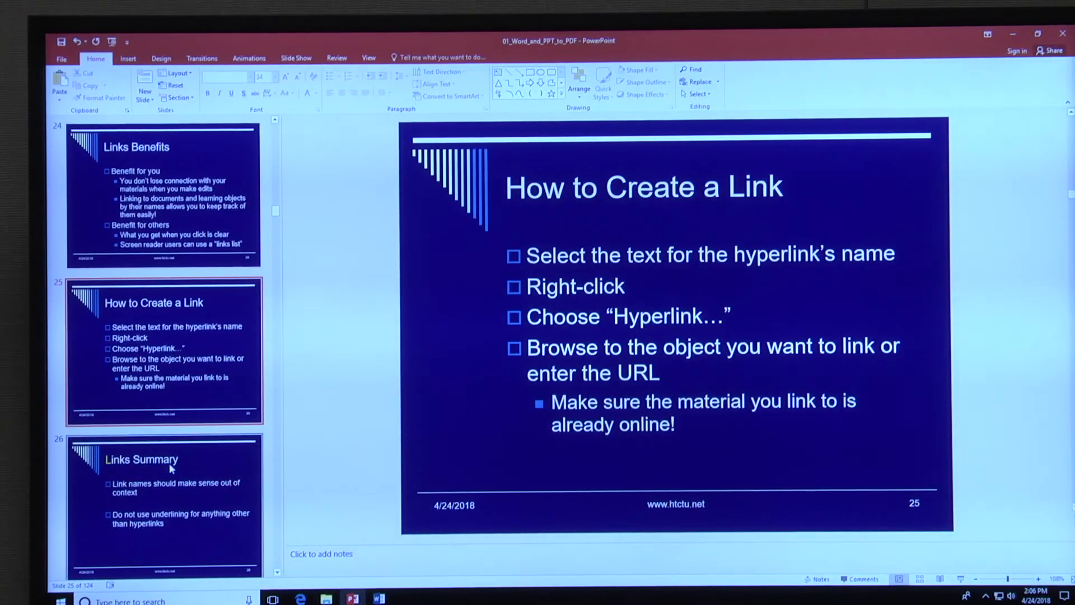
Step: Show the Links Summary slide in the 01_Word_and_PPT_to_PDF PowerPoint presentation
{"action": "left_click", "coordinate": [171, 468]}
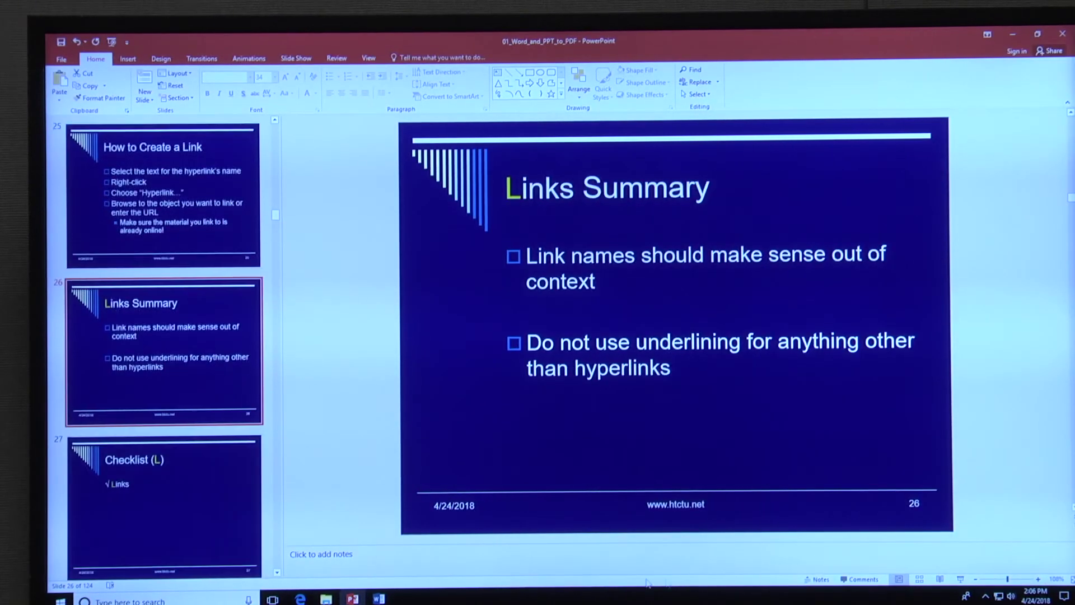